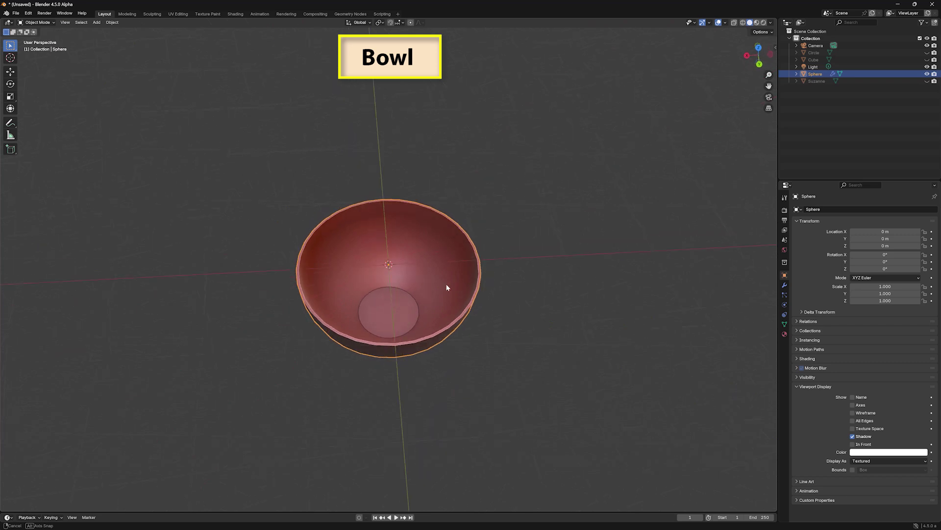
Step: Select all of the Suzanne mesh's geometry in Edit Mode, apply Convex Hull to it and inspect the result with X-ray display
{"action": "mouse_move", "coordinate": [422, 258]}
{"action": "middle_mouse_down"}
{"action": "mouse_move", "coordinate": [497, 184]}
{"action": "mouse_move", "coordinate": [500, 213]}
{"action": "mouse_move", "coordinate": [458, 282]}
{"action": "mouse_move", "coordinate": [430, 286]}
{"action": "mouse_move", "coordinate": [405, 269]}
{"action": "mouse_move", "coordinate": [423, 248]}
{"action": "middle_mouse_up"}
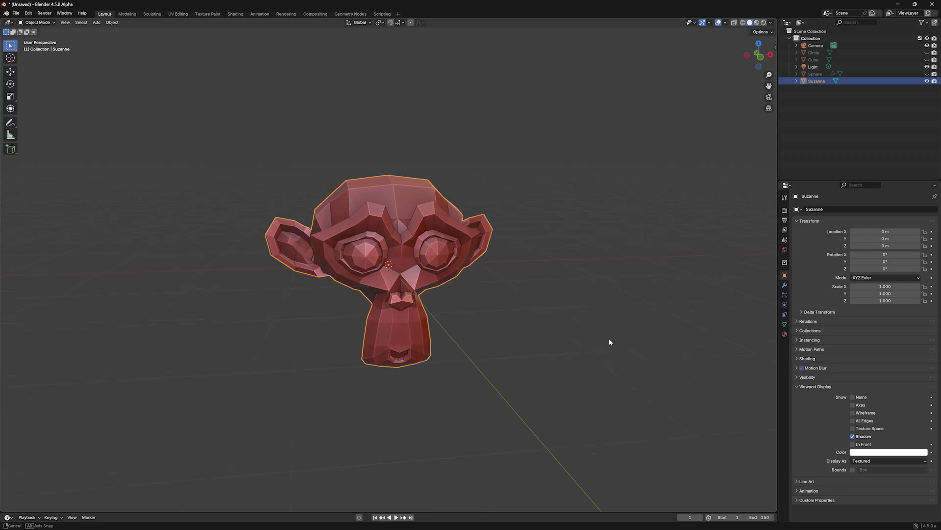
{"action": "middle_click_drag", "start_coordinate": [609, 340], "coordinate": [599, 311]}
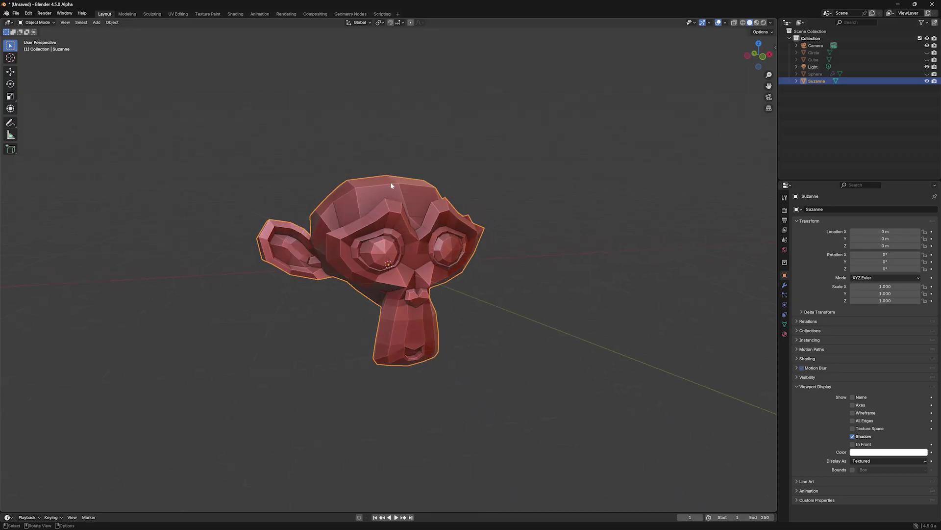
{"action": "key", "text": "Tab"}
{"action": "key", "text": "a"}
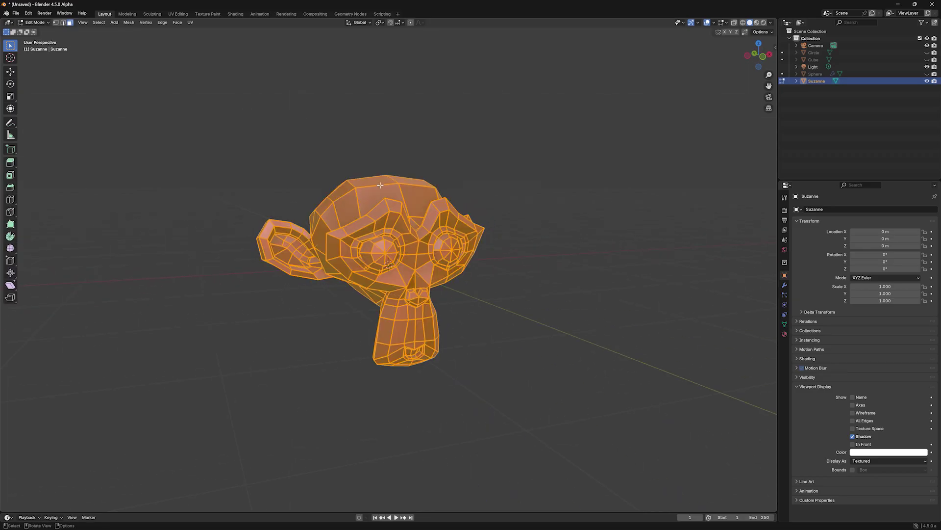
{"action": "left_click", "coordinate": [131, 27]}
{"action": "left_click", "coordinate": [139, 116]}
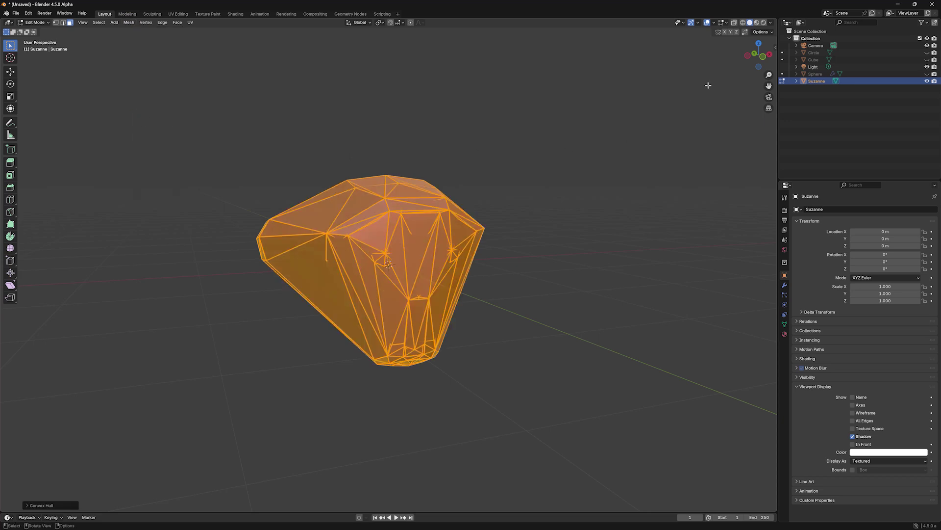
{"action": "left_click", "coordinate": [734, 22]}
{"action": "mouse_move", "coordinate": [679, 111]}
{"action": "middle_mouse_down"}
{"action": "mouse_move", "coordinate": [586, 109]}
{"action": "mouse_move", "coordinate": [572, 130]}
{"action": "mouse_move", "coordinate": [692, 113]}
{"action": "middle_mouse_up"}
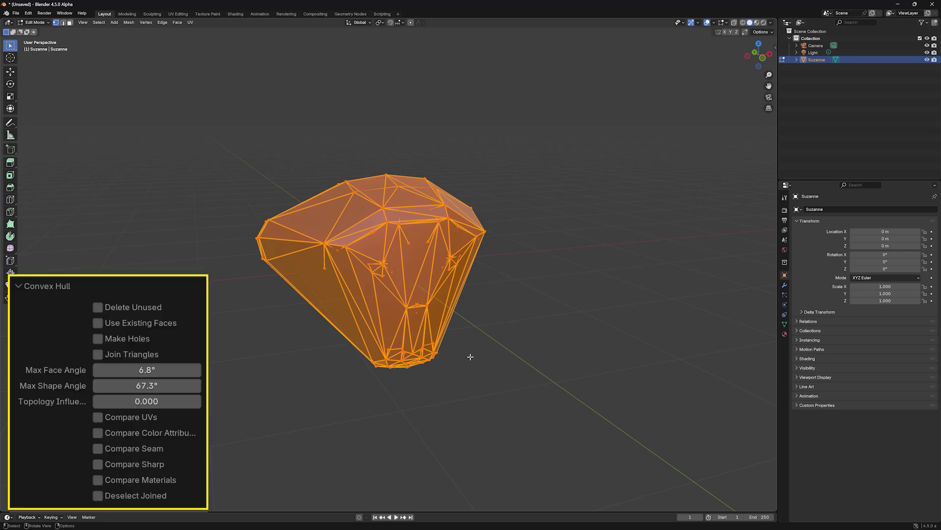
Step: Turn on X-ray display and enable Delete Unused for the Suzanne convex hull
{"action": "scroll", "coordinate": [470, 356], "scroll_direction": "up", "scroll_amount": 2}
{"action": "mouse_move", "coordinate": [474, 355]}
{"action": "middle_mouse_down"}
{"action": "mouse_move", "coordinate": [528, 367]}
{"action": "mouse_move", "coordinate": [502, 370]}
{"action": "mouse_move", "coordinate": [491, 353]}
{"action": "middle_mouse_up"}
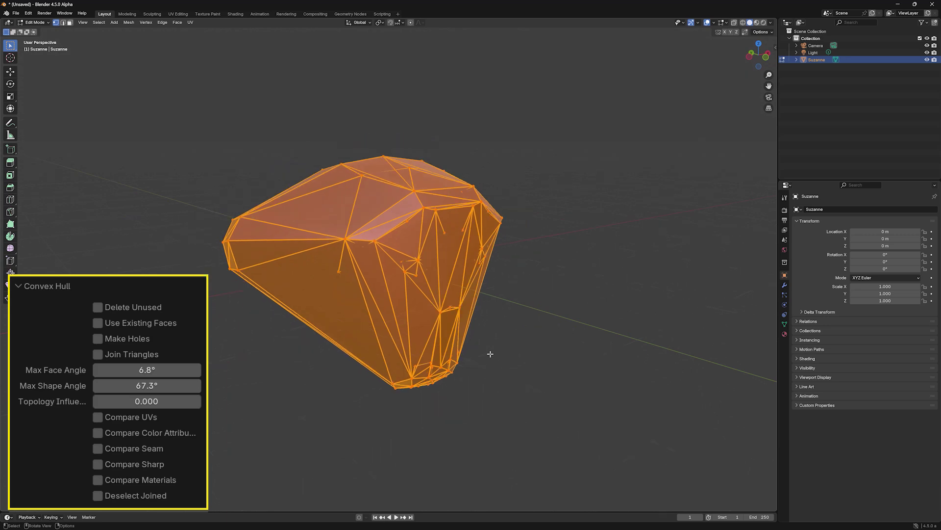
{"action": "scroll", "coordinate": [490, 354], "scroll_direction": "down", "scroll_amount": 1}
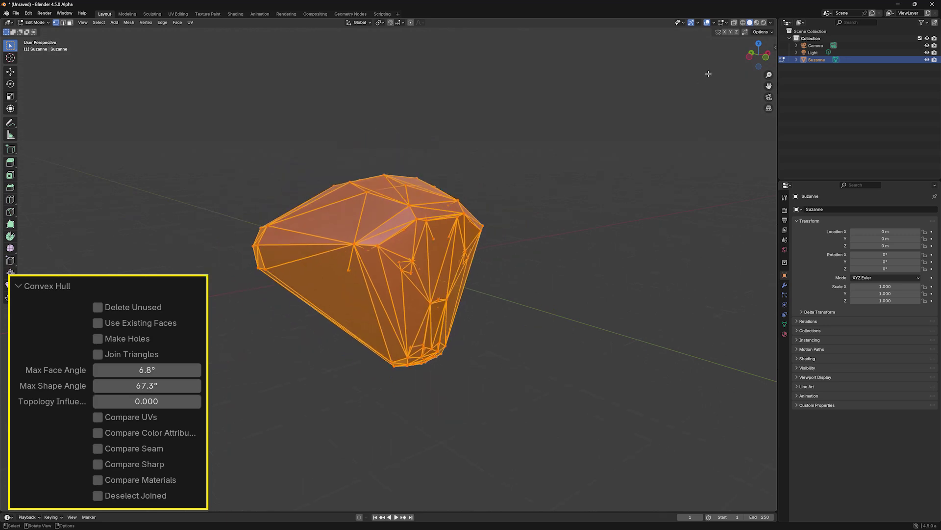
{"action": "left_click", "coordinate": [735, 23]}
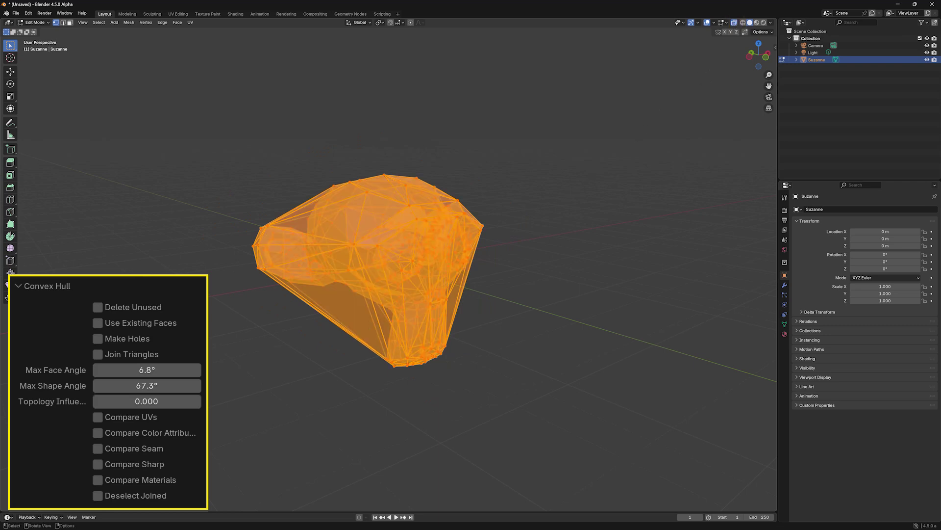
{"action": "left_click", "coordinate": [98, 307]}
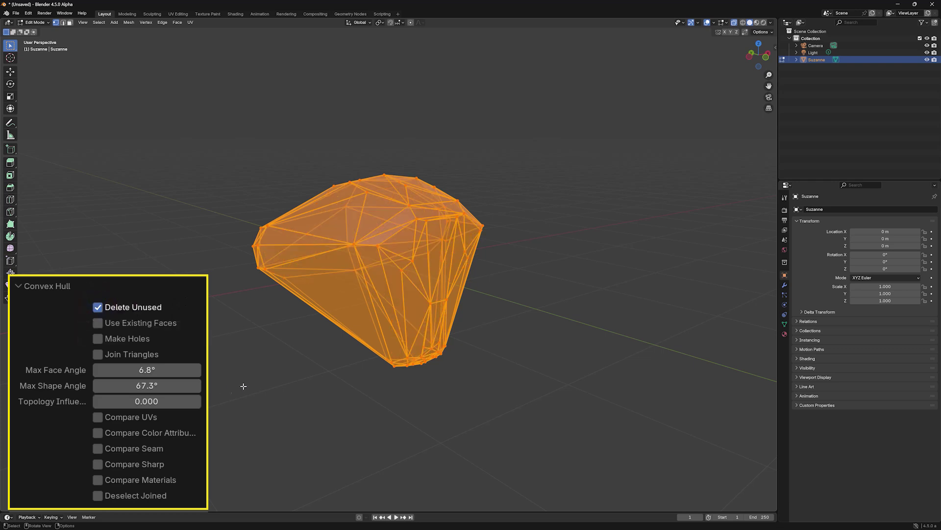
{"action": "mouse_move", "coordinate": [268, 379]}
{"action": "middle_mouse_down"}
{"action": "mouse_move", "coordinate": [227, 381]}
{"action": "mouse_move", "coordinate": [281, 378]}
{"action": "middle_mouse_up"}
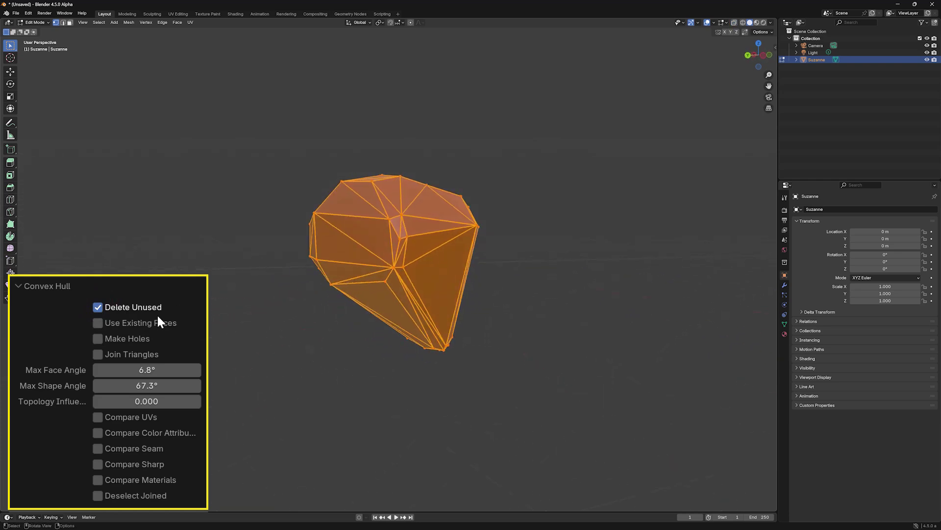
Step: Enable Use Existing Faces and Make Holes for the convex hull and inspect its other side
{"action": "left_click", "coordinate": [97, 323]}
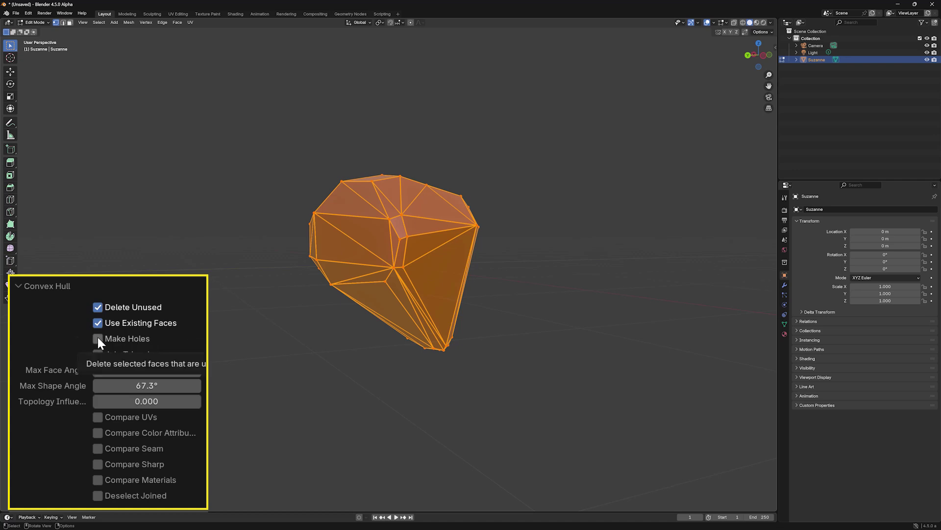
{"action": "left_click", "coordinate": [98, 339]}
{"action": "middle_click_drag", "start_coordinate": [283, 347], "coordinate": [447, 329]}
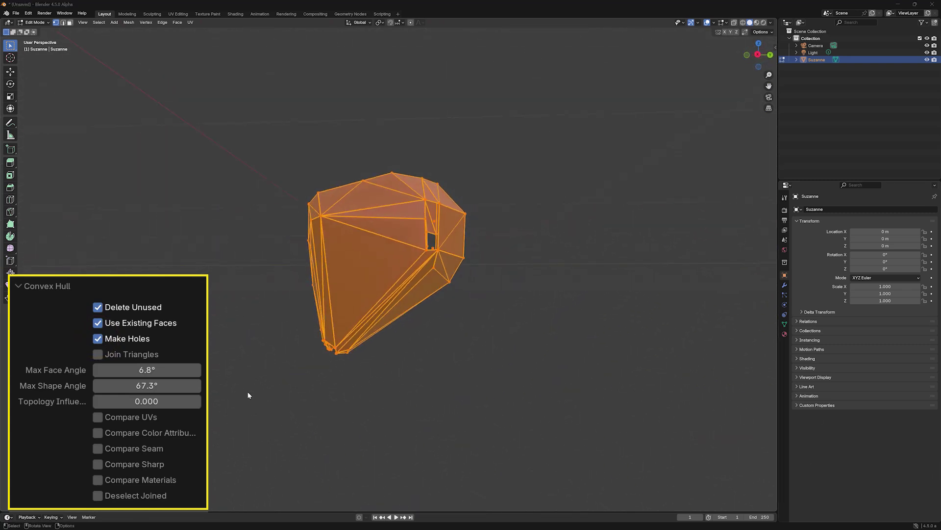
Step: Disable Make Holes, Use Existing Faces and Delete Unused for the convex hull
{"action": "left_click", "coordinate": [99, 340]}
{"action": "left_click", "coordinate": [98, 323]}
{"action": "left_click", "coordinate": [98, 307]}
{"action": "middle_click_drag", "start_coordinate": [279, 378], "coordinate": [398, 387]}
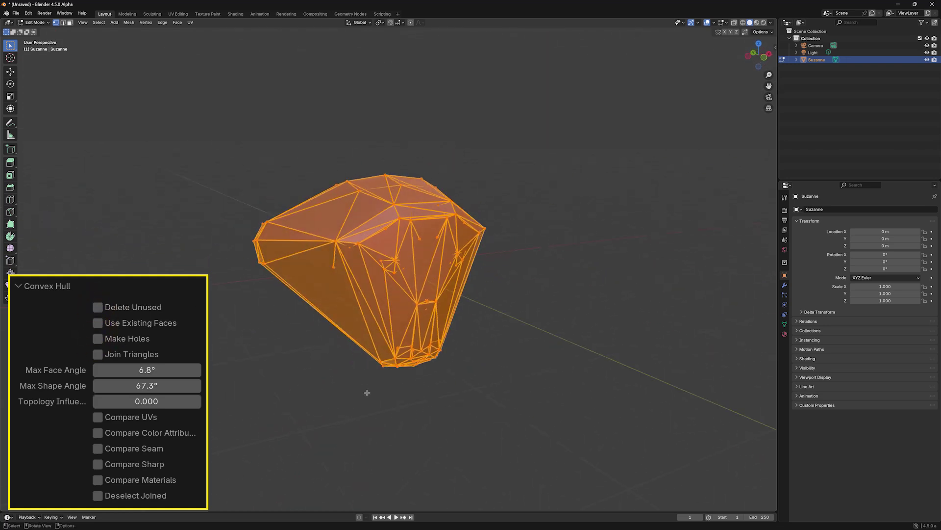
Step: Enable Join Triangles for the convex hull and set Max Face Angle to 27.9° and Max Shape Angle to 54.1°
{"action": "left_click", "coordinate": [96, 354]}
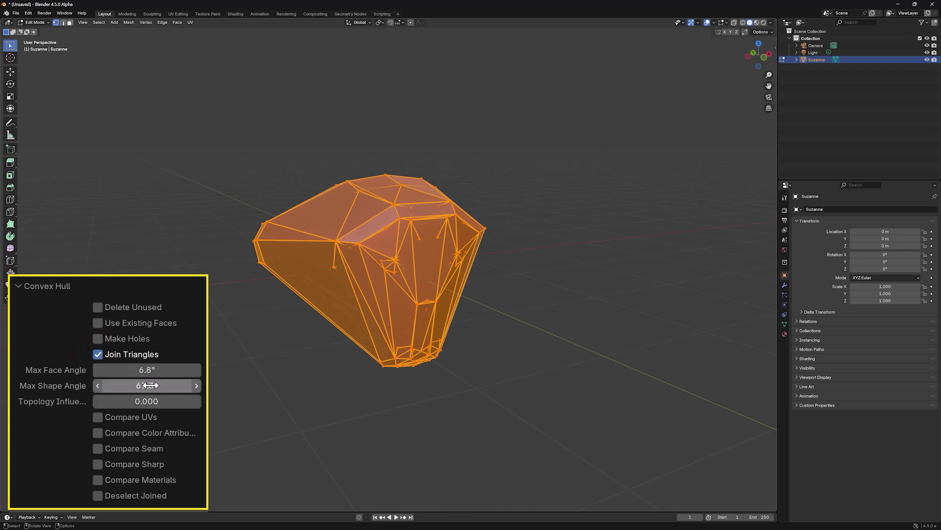
{"action": "left_click_drag", "start_coordinate": [151, 371], "coordinate": [129, 372]}
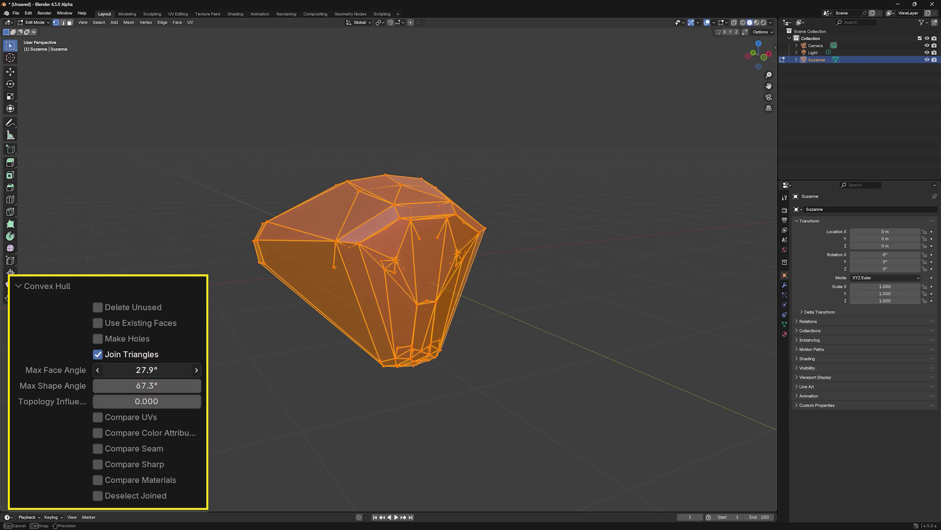
{"action": "mouse_move", "coordinate": [148, 385]}
{"action": "left_mouse_down"}
{"action": "mouse_move", "coordinate": [125, 385]}
{"action": "mouse_move", "coordinate": [139, 385]}
{"action": "left_mouse_up"}
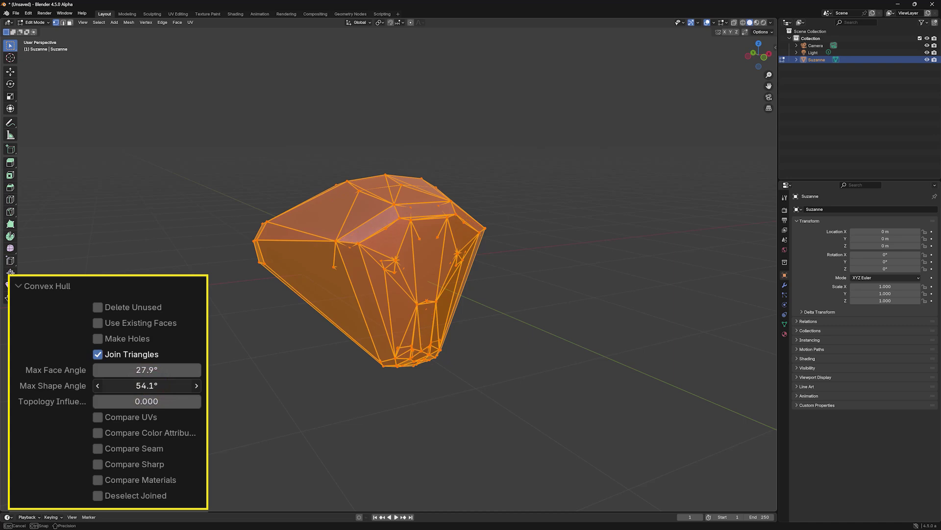
{"action": "left_click_drag", "start_coordinate": [147, 385], "coordinate": [147, 385]}
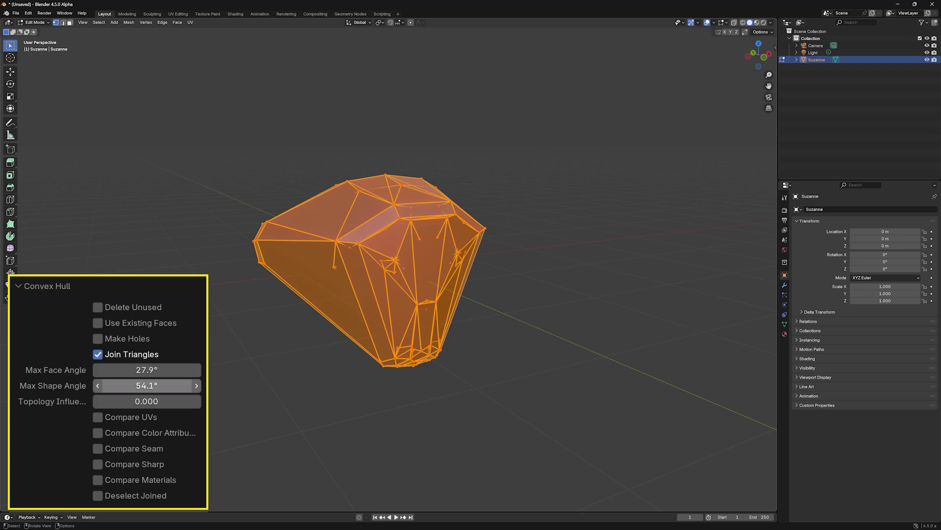
Step: Set the convex hull's Topology Influence to 1, and reduce it to 0.928
{"action": "left_click_drag", "start_coordinate": [152, 401], "coordinate": [152, 401]}
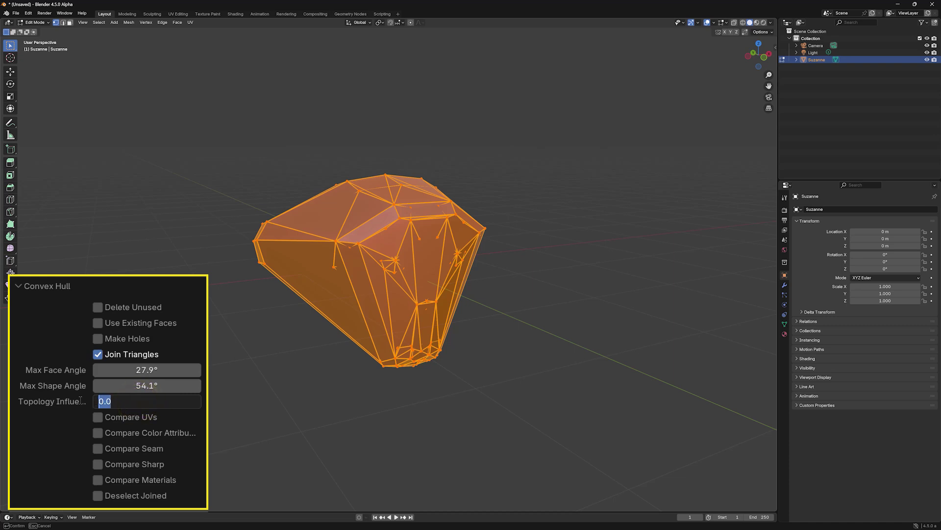
{"action": "type", "text": "1"}
{"action": "key", "text": "Return"}
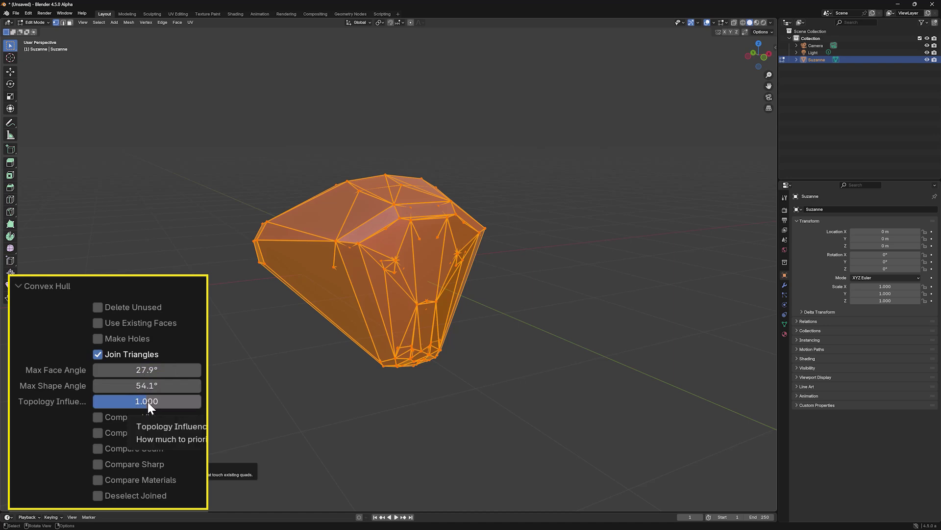
{"action": "left_click_drag", "start_coordinate": [148, 402], "coordinate": [130, 402]}
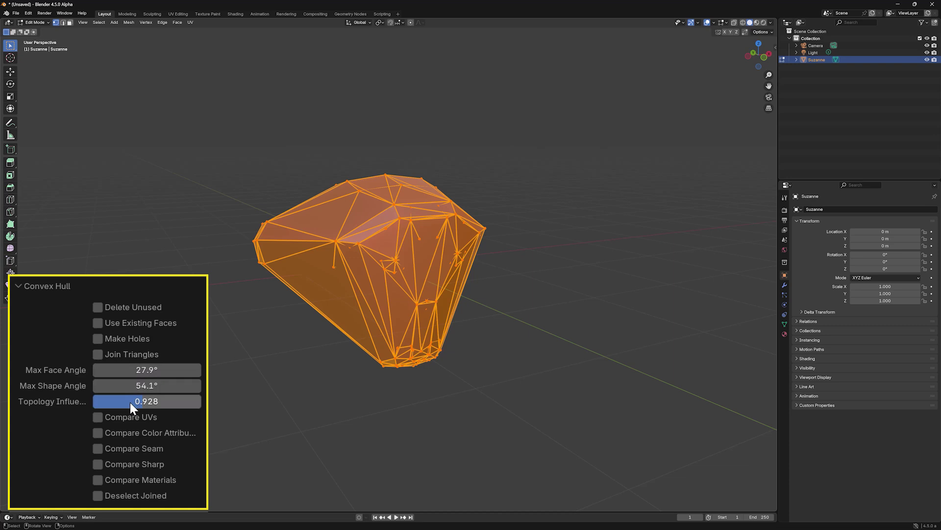
Step: Try the Compare UVs, Color Attributes, Seam, Sharp and Materials options one at a time, disabling each again, and toggle Deselect Joined
{"action": "left_click", "coordinate": [97, 417]}
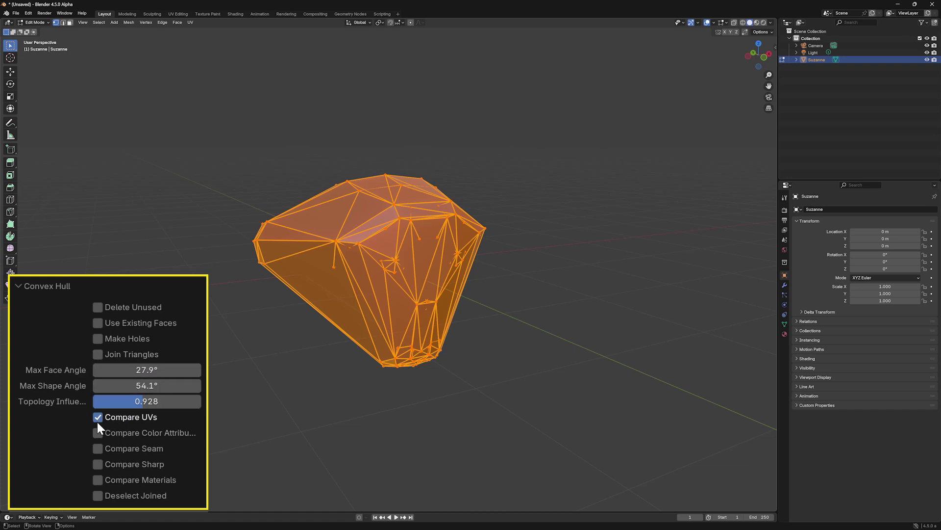
{"action": "left_click", "coordinate": [97, 418]}
{"action": "left_click", "coordinate": [99, 432]}
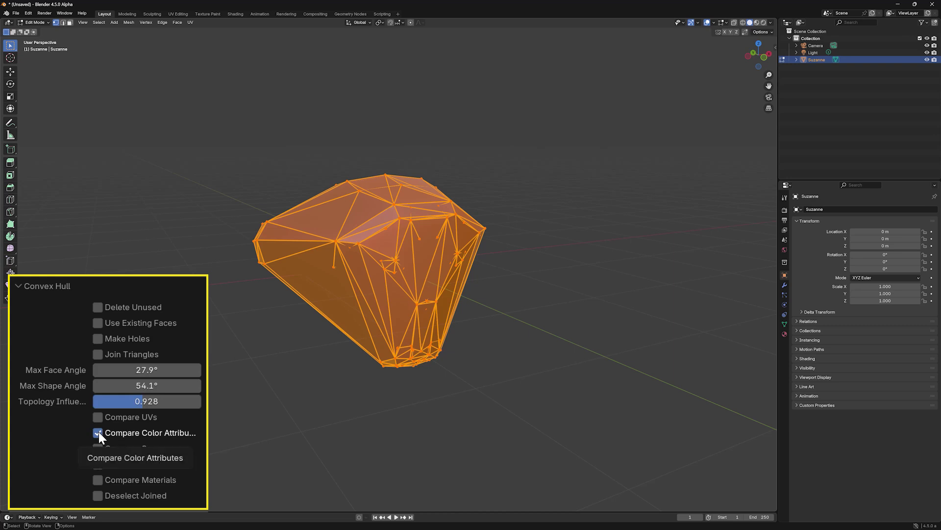
{"action": "left_click", "coordinate": [99, 431]}
{"action": "left_click", "coordinate": [98, 449]}
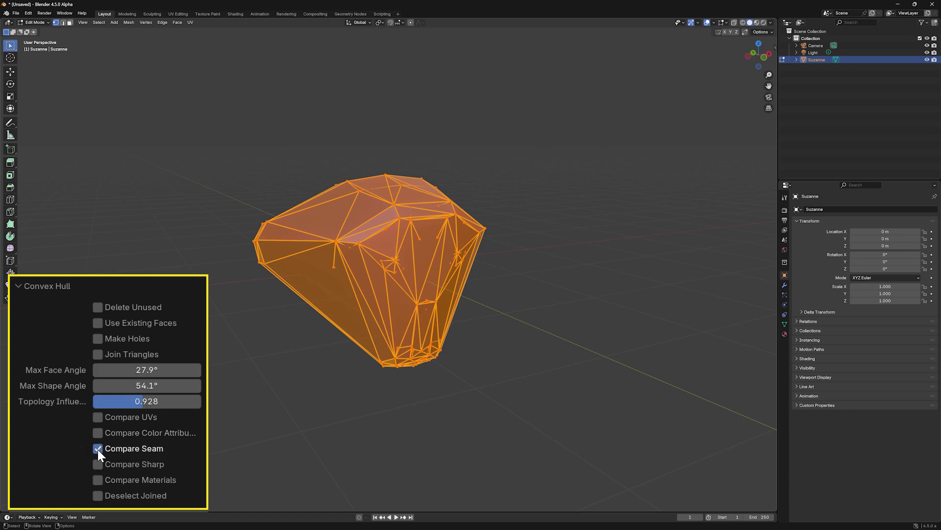
{"action": "left_click", "coordinate": [98, 449]}
{"action": "left_click", "coordinate": [97, 464]}
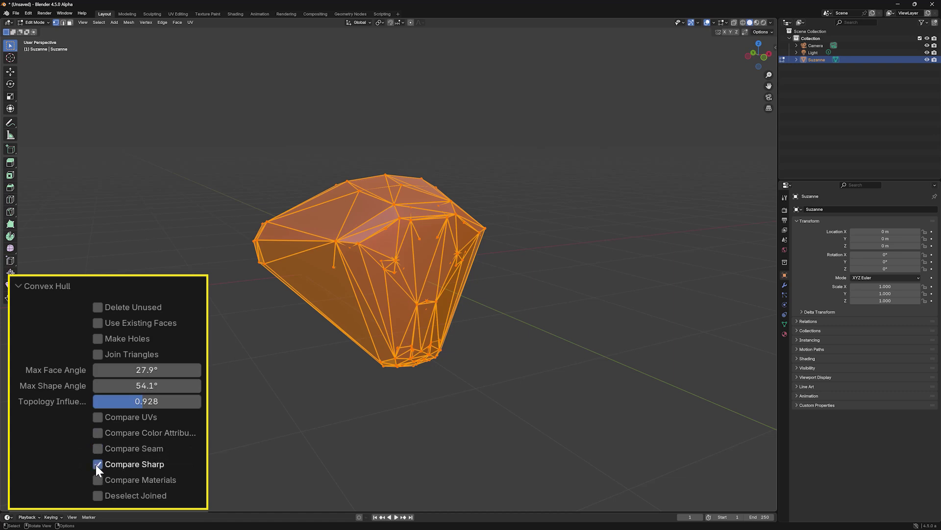
{"action": "left_click", "coordinate": [95, 464]}
{"action": "left_click", "coordinate": [97, 480]}
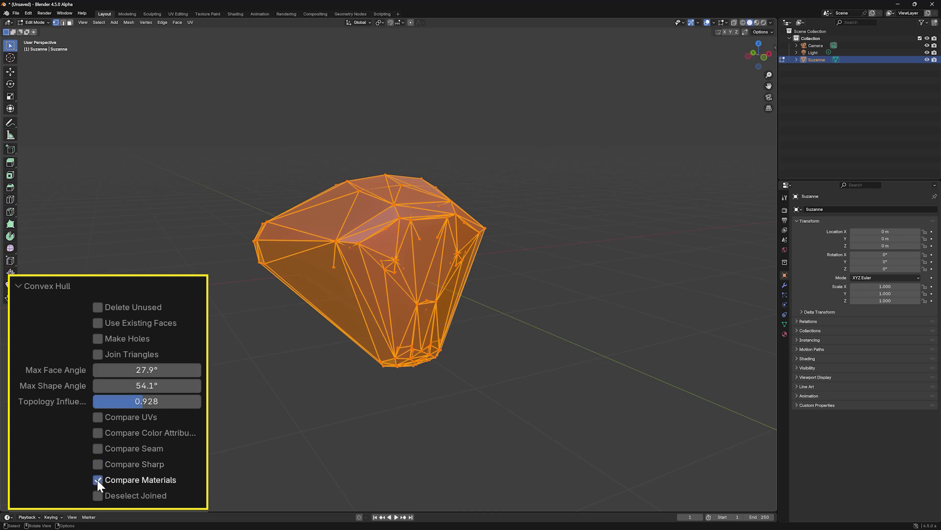
{"action": "left_click", "coordinate": [97, 480]}
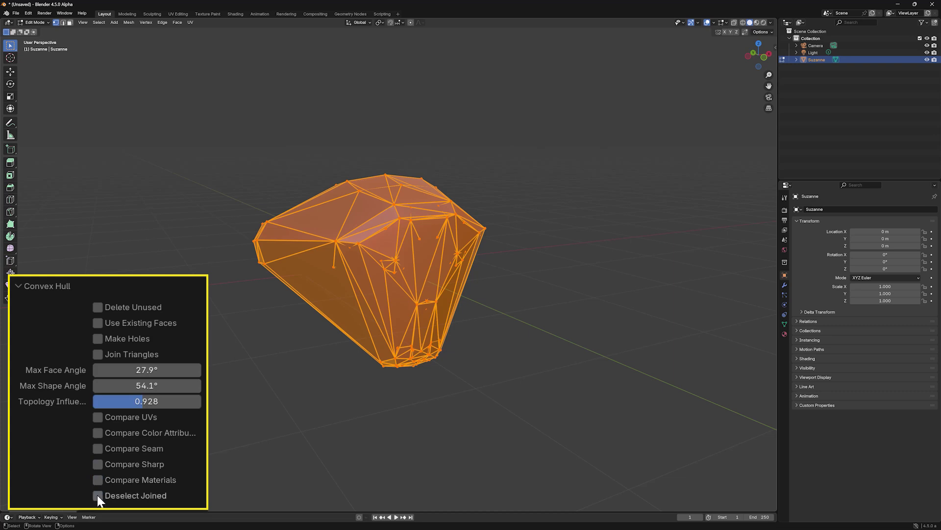
{"action": "left_click", "coordinate": [97, 495]}
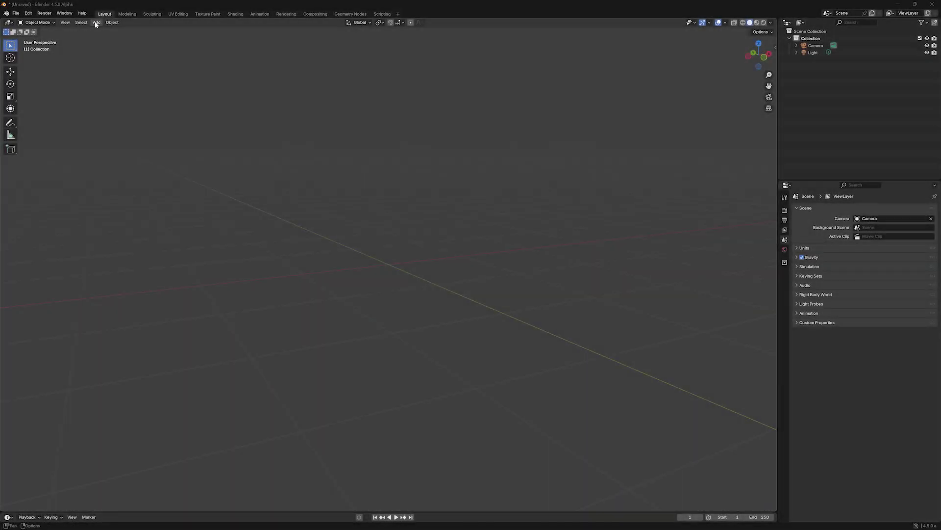
Step: Add a mesh circle at the origin and set its fill type to N-Gon
{"action": "left_click", "coordinate": [97, 22]}
{"action": "left_click", "coordinate": [167, 44]}
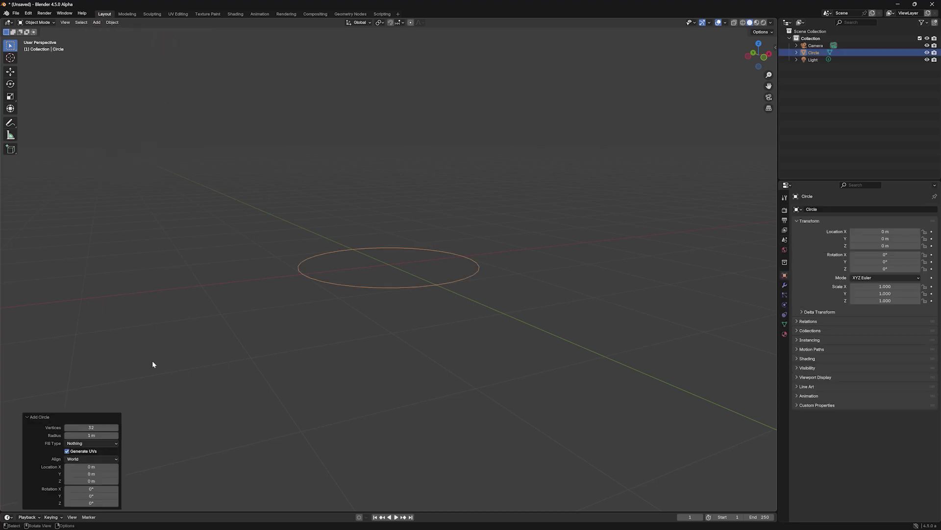
{"action": "left_click", "coordinate": [111, 443]}
{"action": "left_click", "coordinate": [91, 458]}
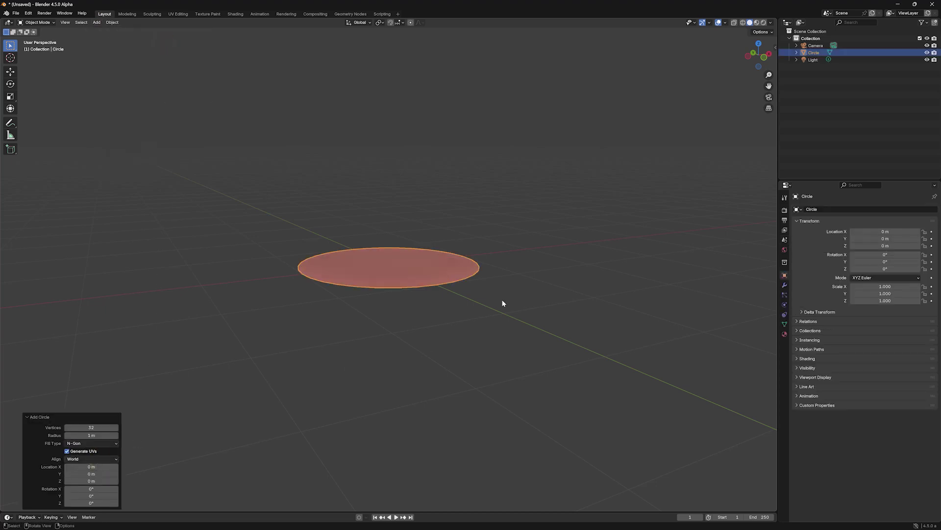
Step: Add a UV sphere at the origin and scale it down to about 0.099
{"action": "left_click", "coordinate": [96, 22]}
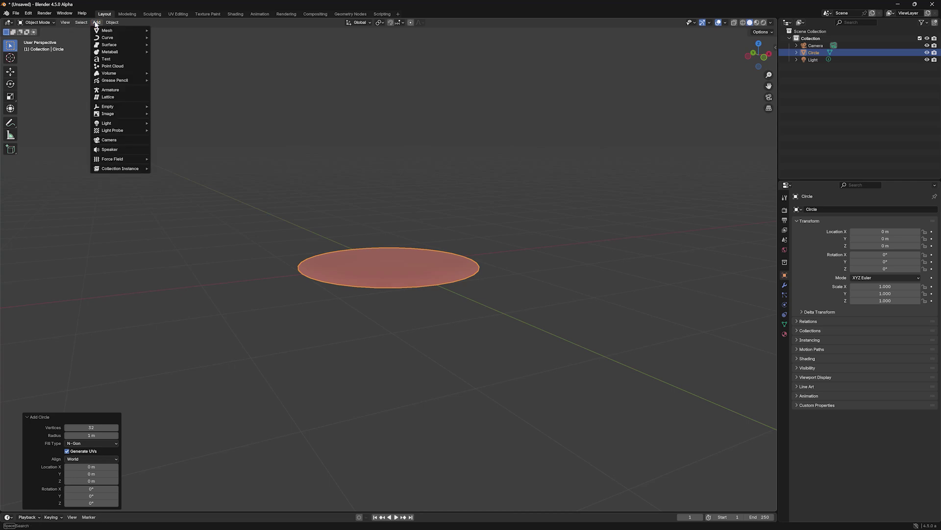
{"action": "mouse_move", "coordinate": [145, 33]}
{"action": "left_click", "coordinate": [172, 51]}
{"action": "key", "text": "s"}
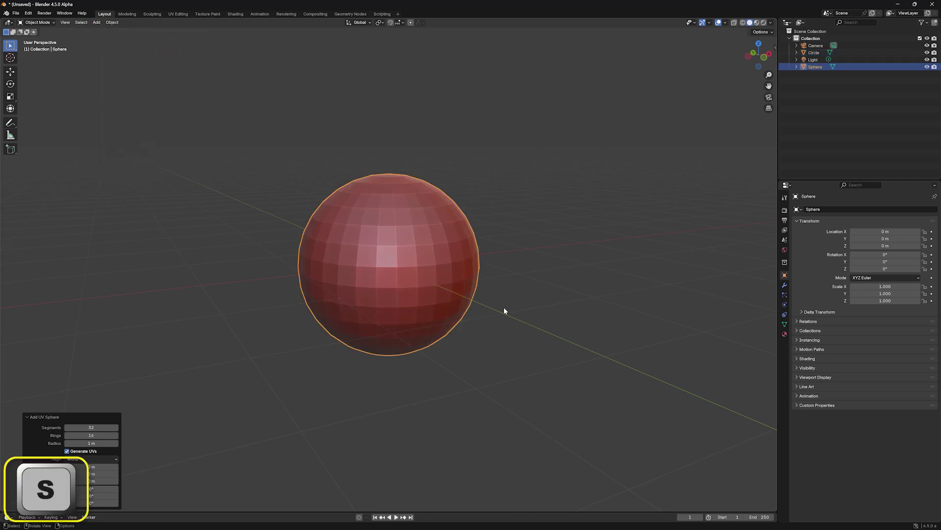
{"action": "left_click", "coordinate": [402, 269]}
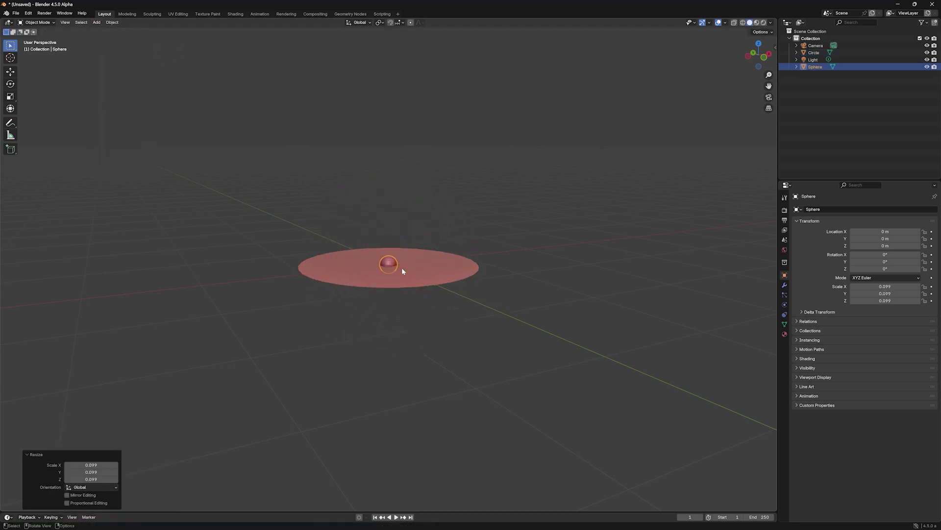
Step: Move the small sphere straight up along the Z axis, well above the circle
{"action": "key", "text": "g"}
{"action": "key", "text": "z"}
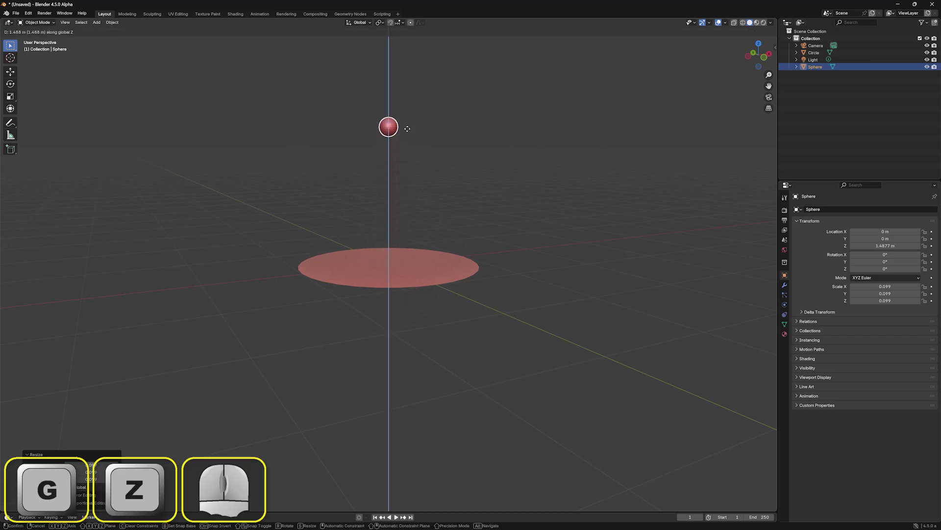
{"action": "left_click", "coordinate": [410, 96]}
Step: Join the sphere into the circle object and apply Convex Hull to the combined mesh in Edit Mode to form a round-tipped cone
{"action": "left_click", "coordinate": [400, 268]}
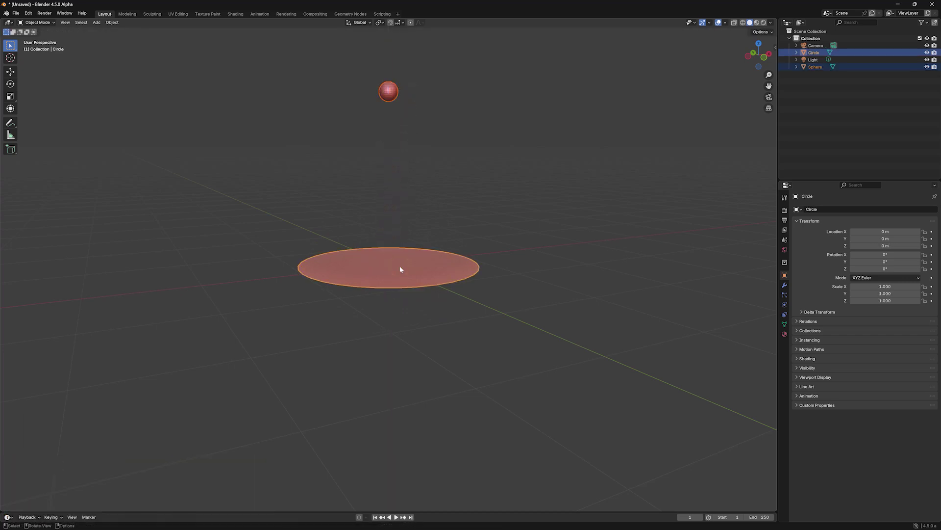
{"action": "key", "text": "ctrl+j"}
{"action": "key", "text": "Tab"}
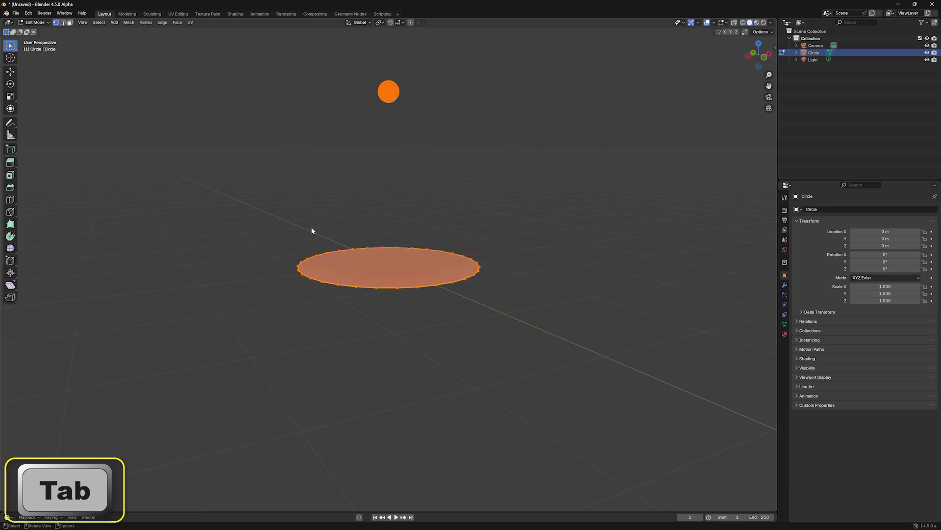
{"action": "left_click", "coordinate": [131, 23]}
{"action": "left_click", "coordinate": [142, 116]}
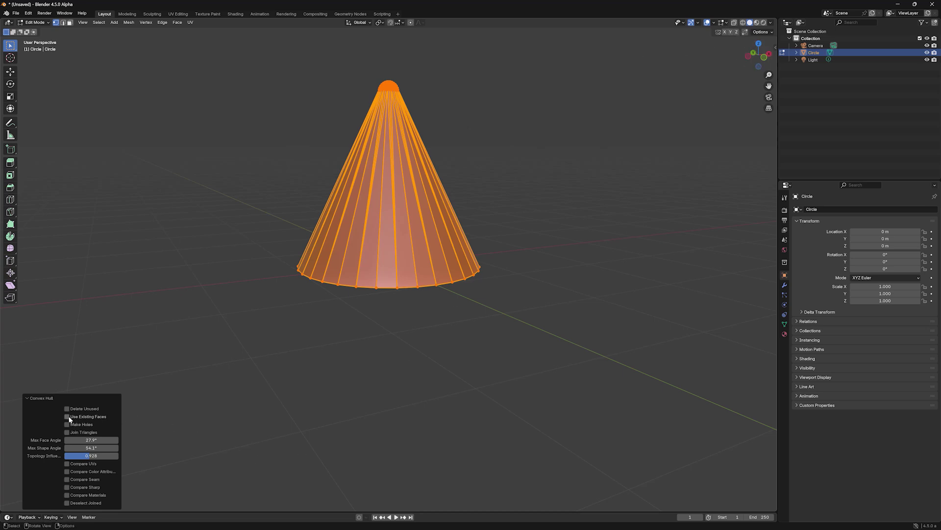
{"action": "key", "text": "Tab"}
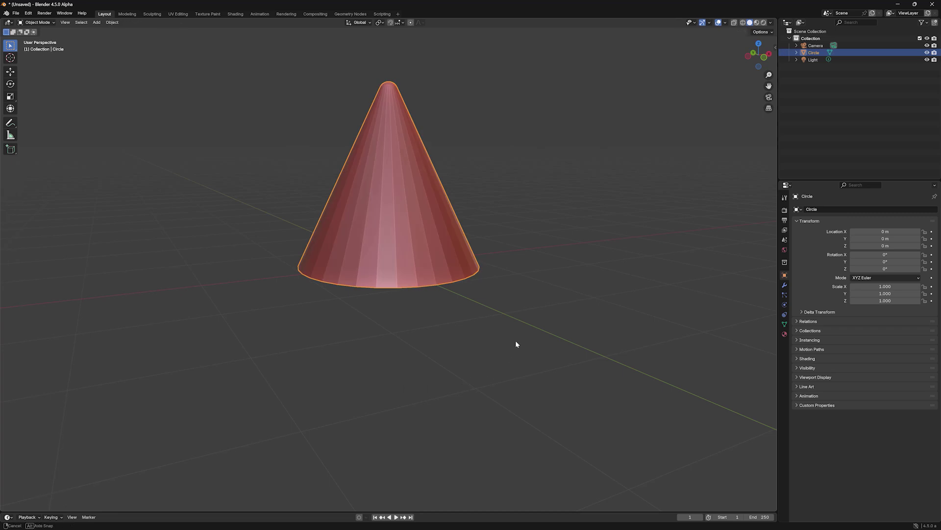